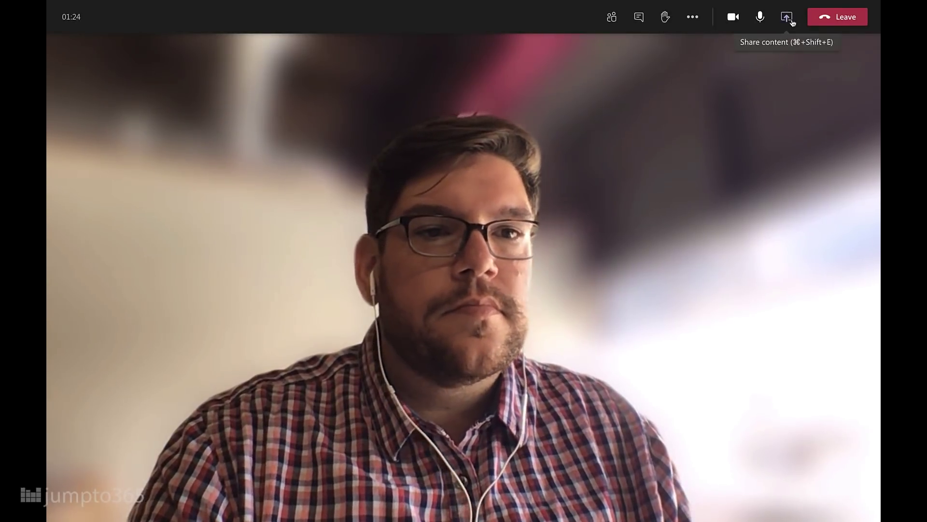
Present the Everyday Guide to M365 Groups deck and advance to the Fair warning slide
left_click(786, 17)
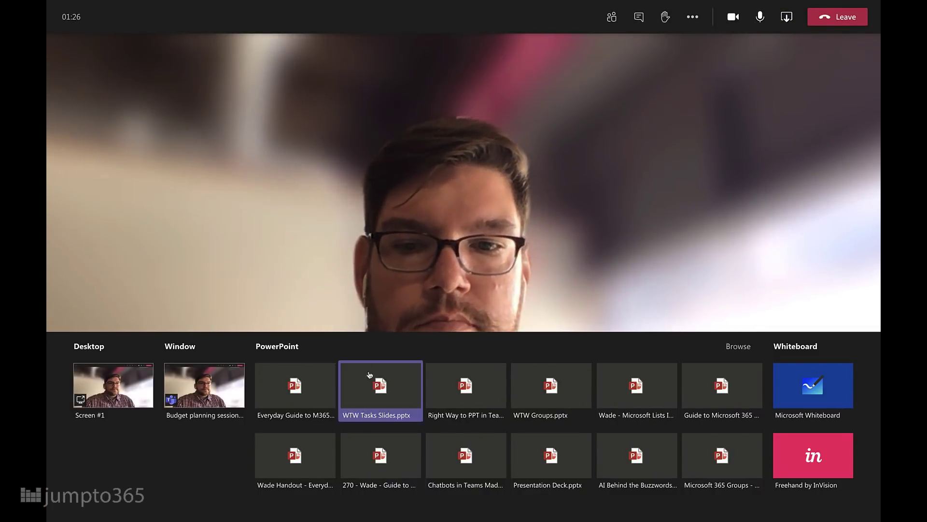
left_click(329, 385)
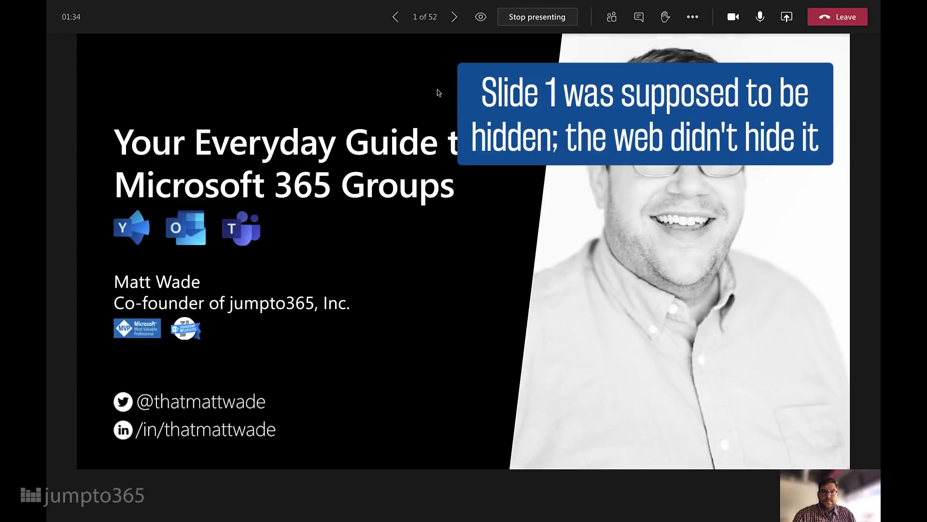
left_click(452, 17)
left_click(452, 17)
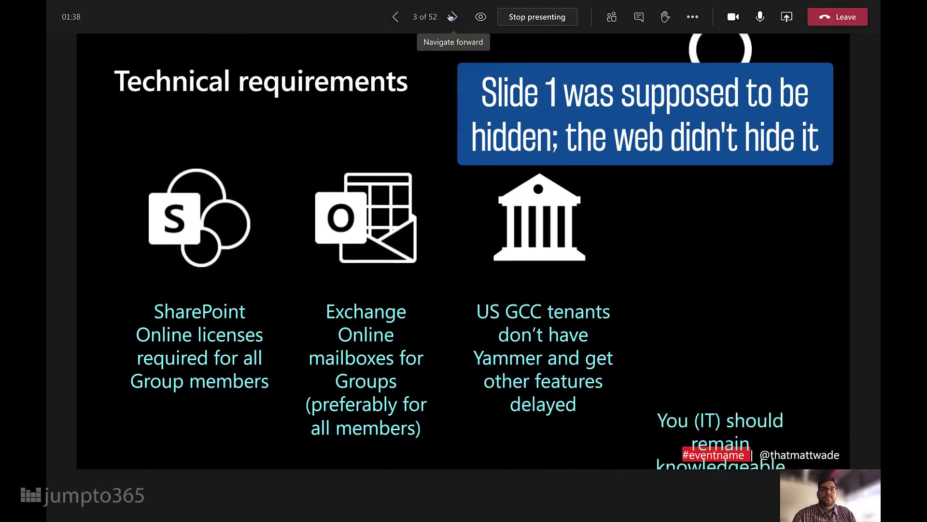
left_click(452, 16)
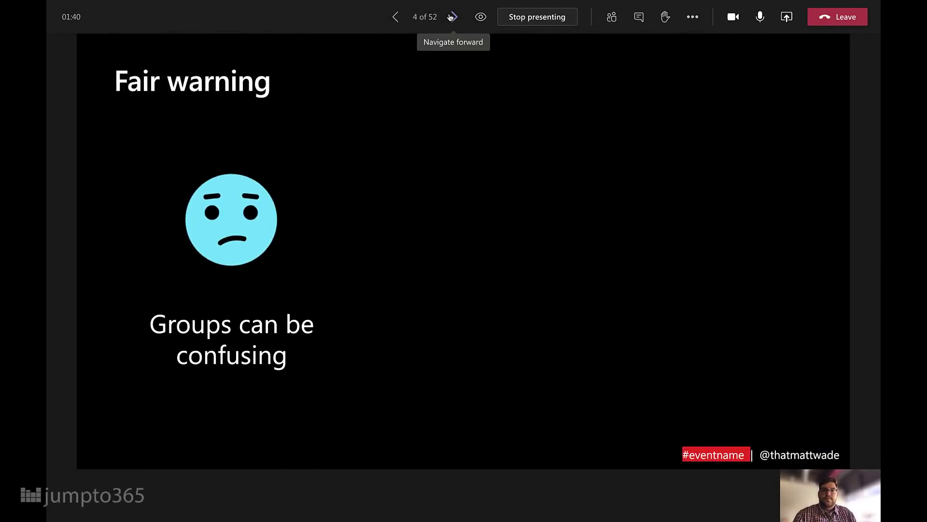
left_click(452, 17)
Advance past Agenda and Microsoft 365 to the Groups membership slide's workspace description
left_click(450, 18)
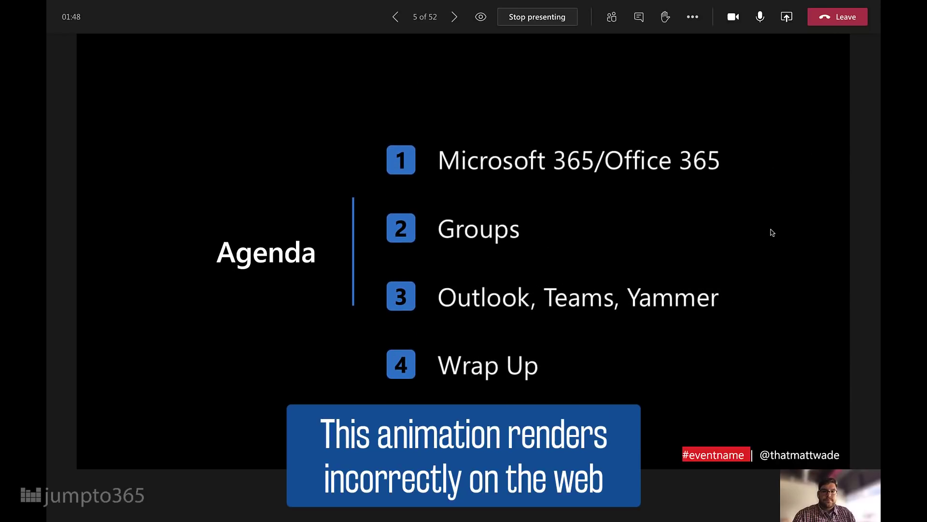
key("Right")
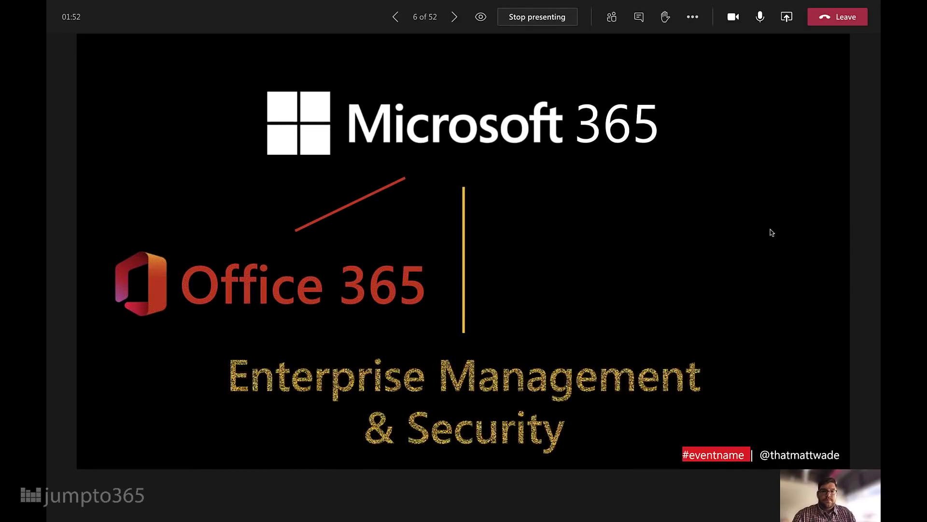
key("Right")
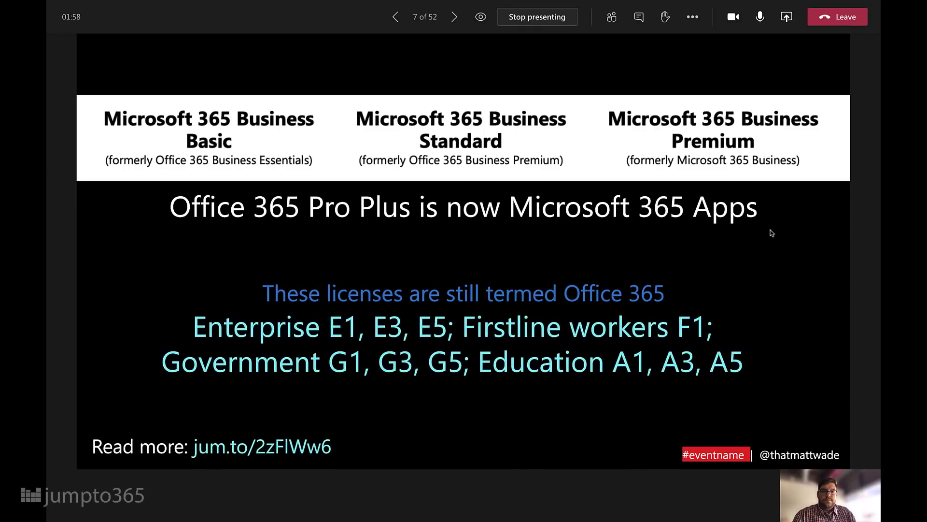
key("Right")
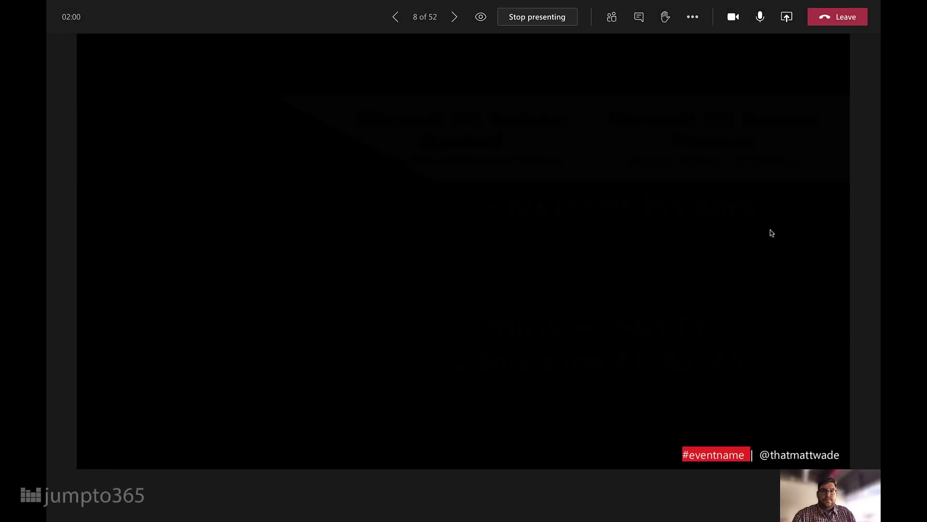
key("Right")
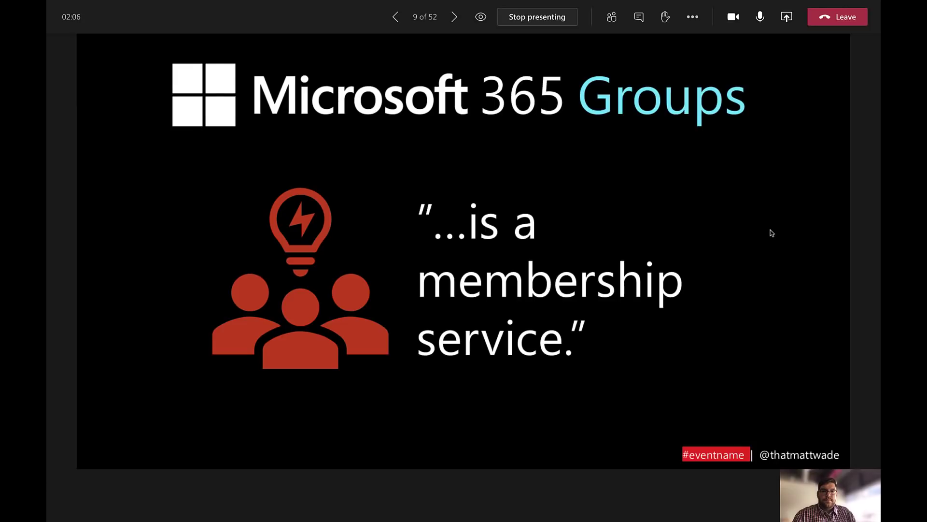
key("Right")
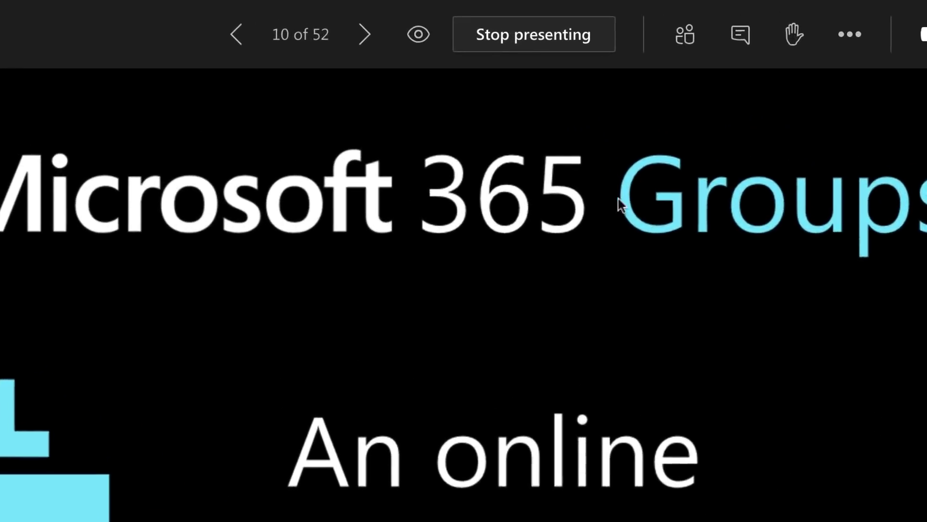
Turn off participant navigation of the shared deck with the eye icon beside Stop presenting
left_click(416, 35)
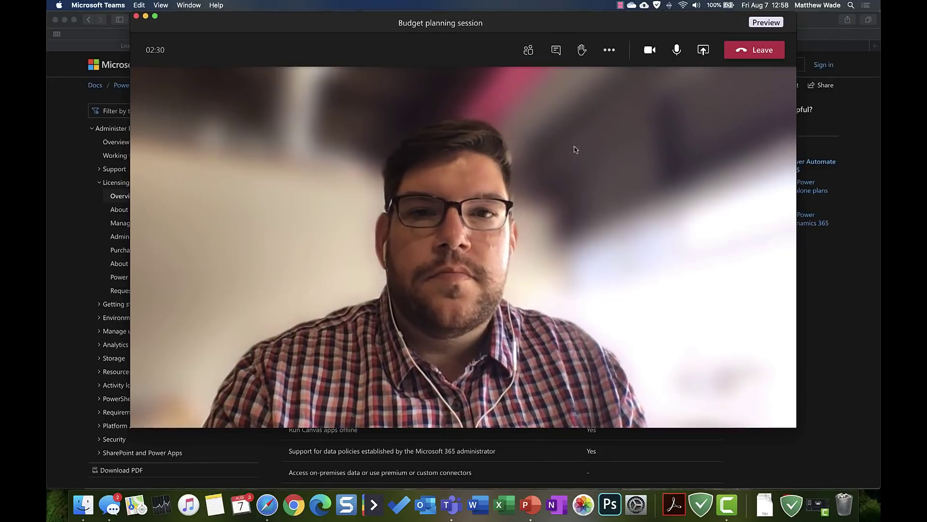
Share the PowerPoint Slide Show window, reposition it, and bring Safari's Licensing overview page forward
left_click(703, 50)
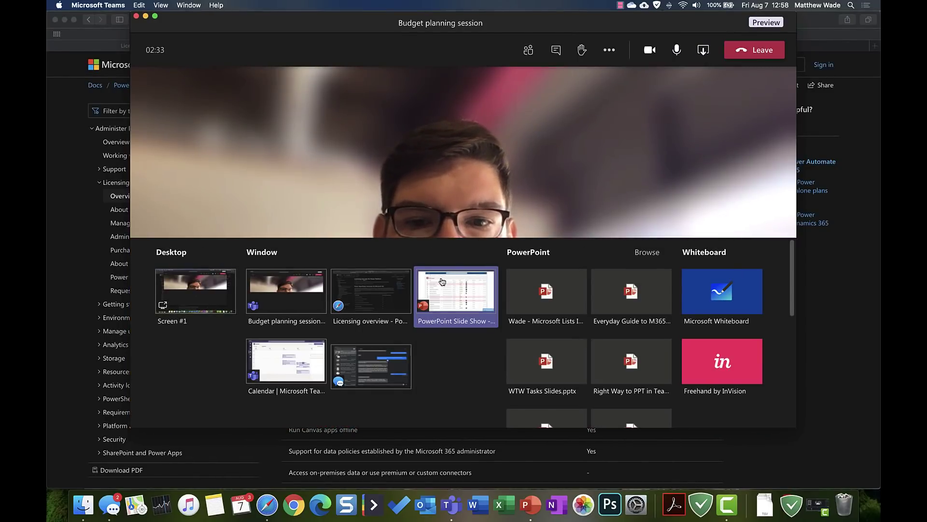
left_click(455, 291)
left_click(510, 494)
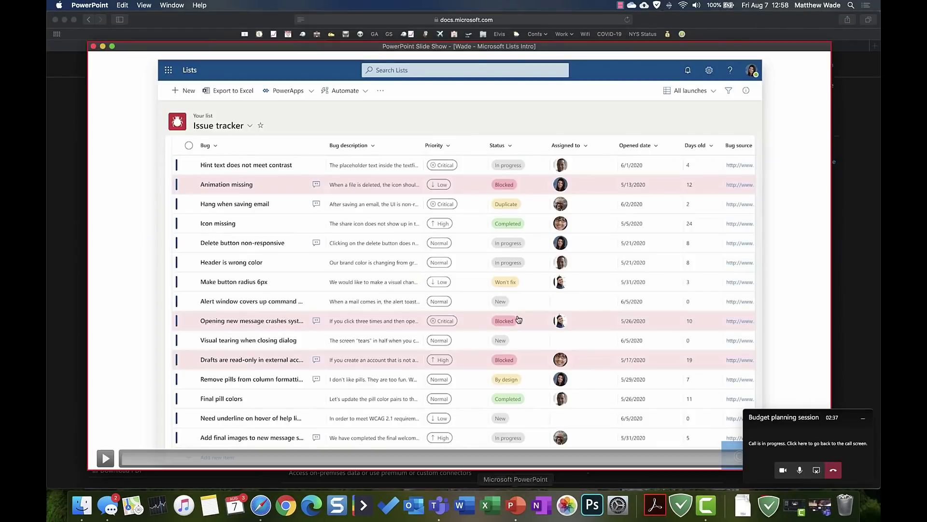
mouse_move(370, 46)
left_mouse_down()
mouse_move(391, 40)
mouse_move(368, 39)
left_mouse_up()
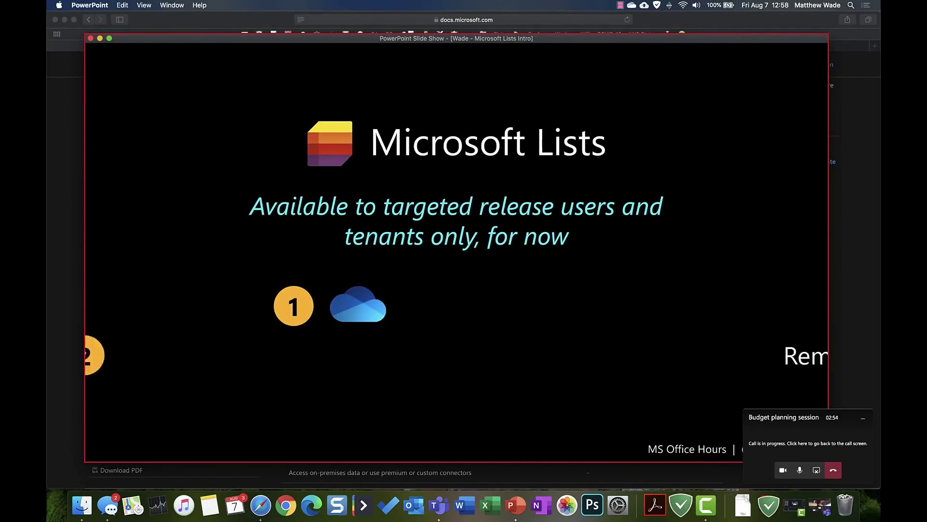
left_click(689, 26)
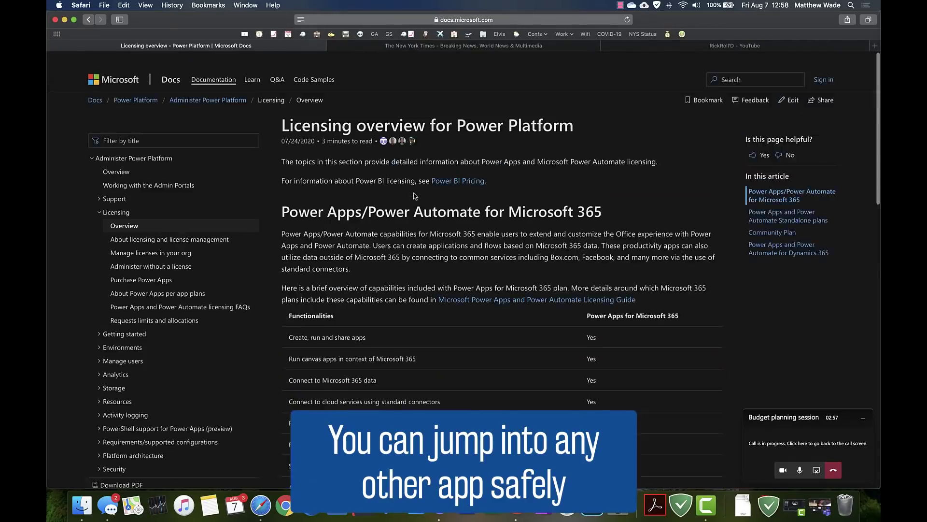
Scroll through the New York Times tab, then move to the RickRoll'D – YouTube tab
left_click(419, 45)
scroll(495, 287, "down", 6)
scroll(495, 287, "up", 10)
scroll(495, 287, "down", 4)
left_click(735, 45)
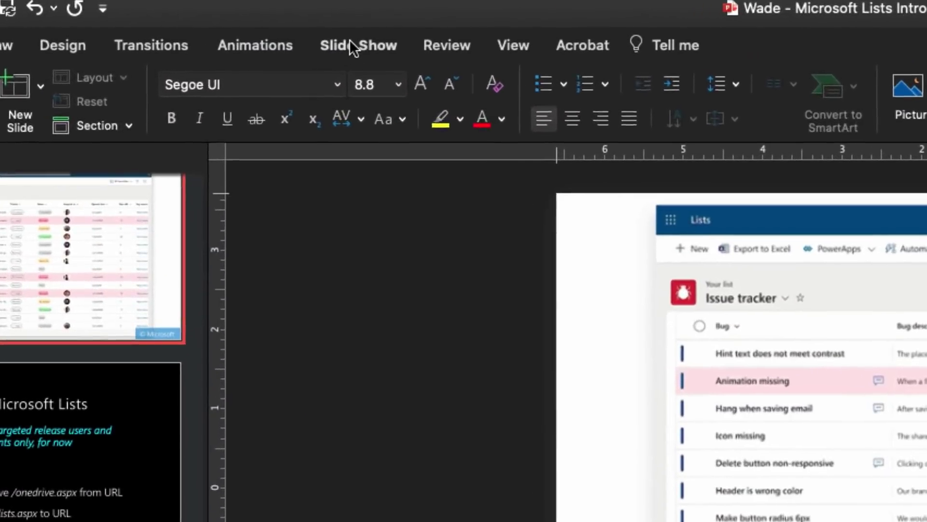
Set the Microsoft Lists Intro show type to Browsed by an individual (window)
left_click(280, 33)
left_click(169, 94)
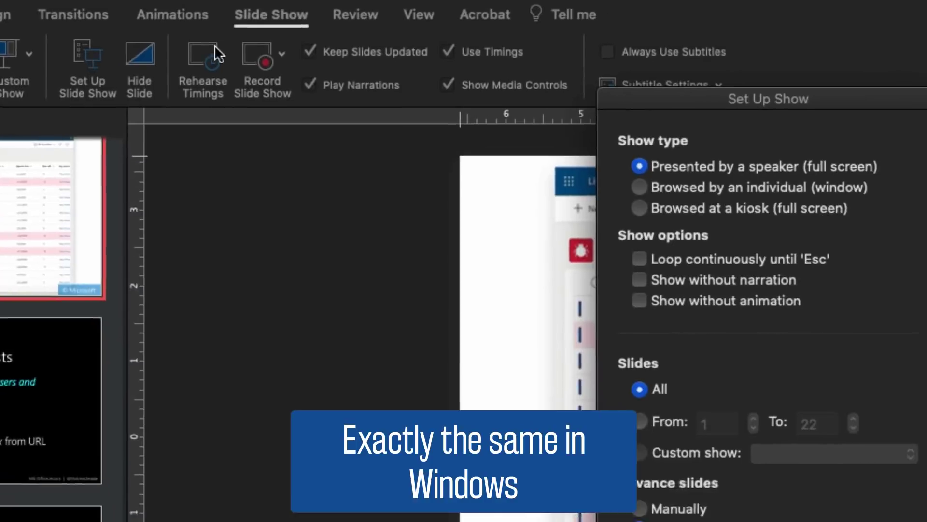
left_click(352, 80)
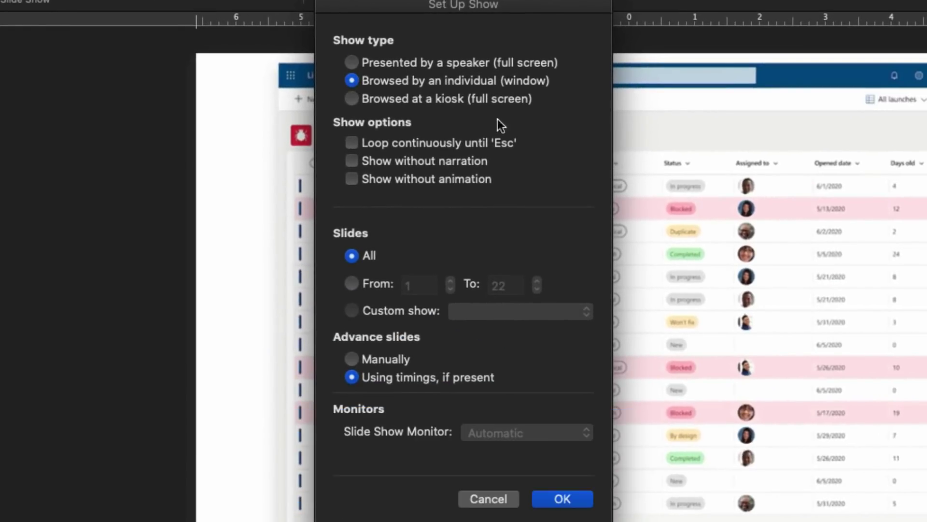
left_click(560, 499)
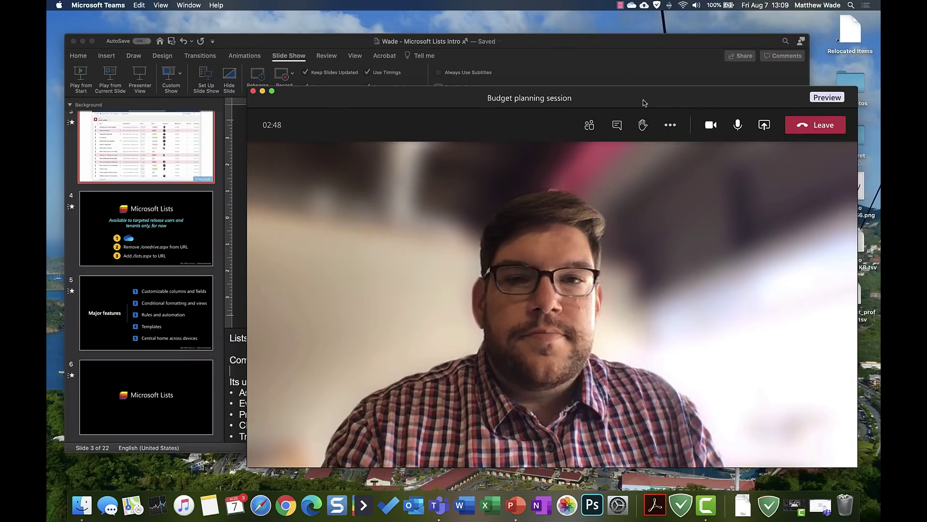
Start the What is Teams? slide show, share its window in the call, and return to it
left_click(764, 125)
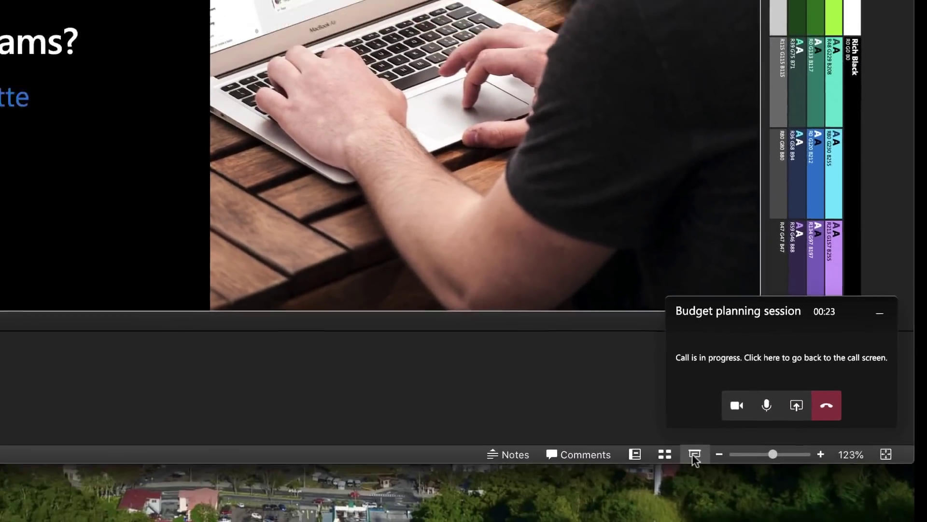
left_click(671, 443)
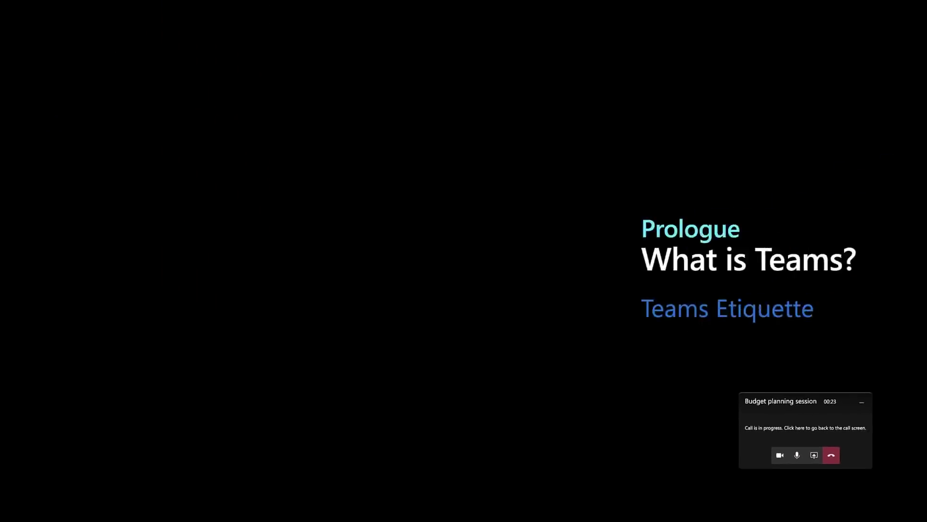
key("super+Tab")
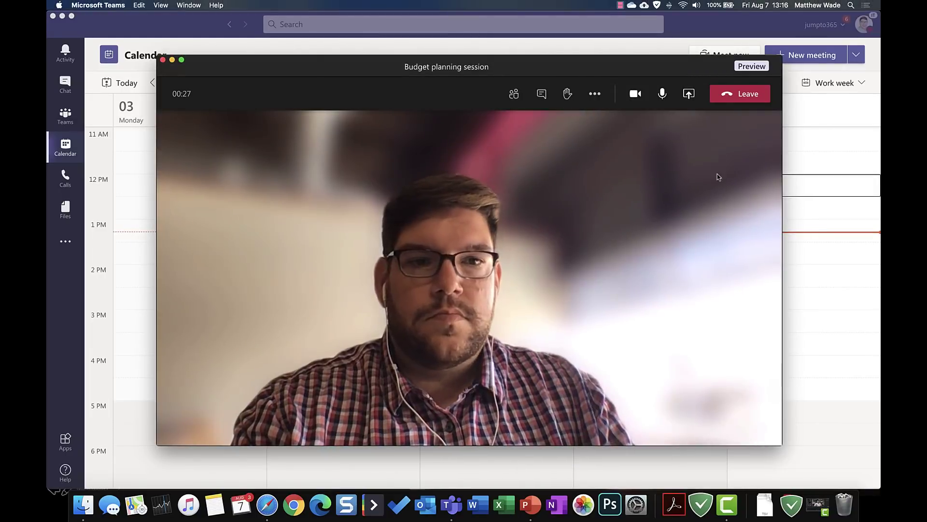
left_click(688, 94)
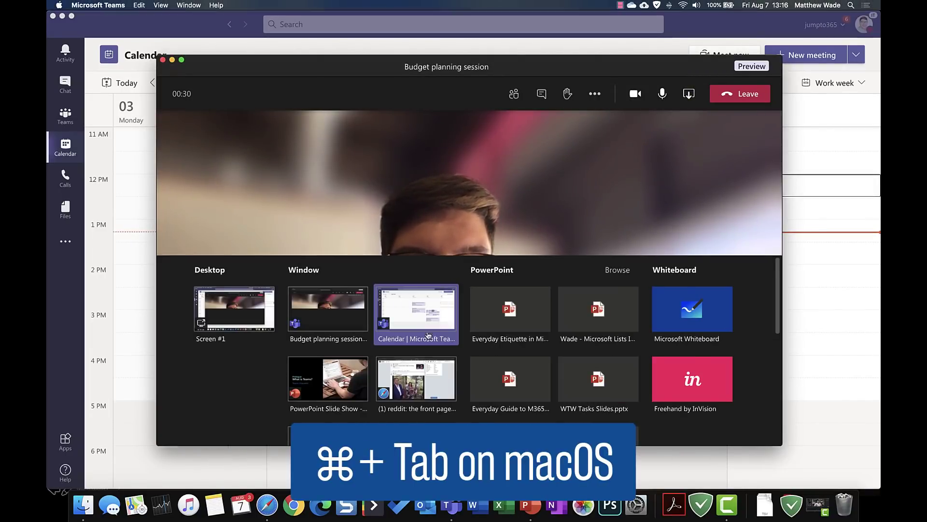
left_click(351, 393)
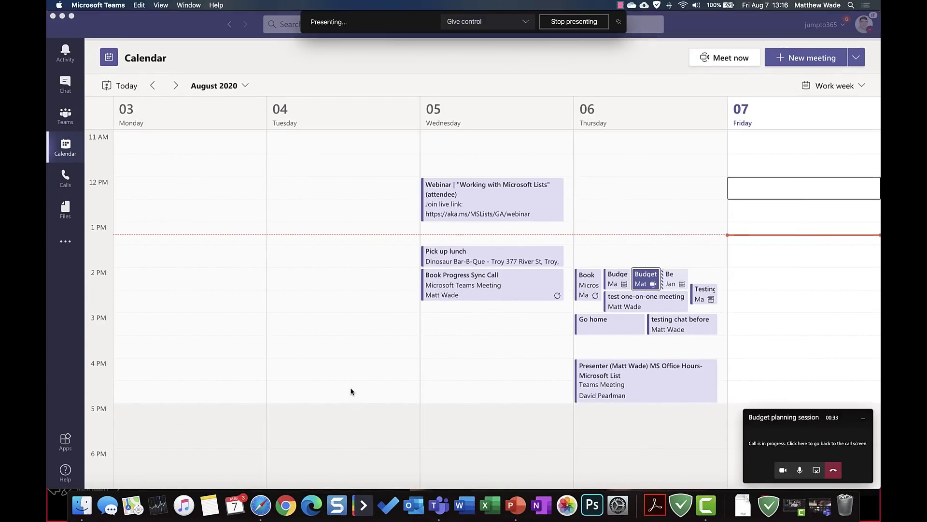
key("super+Tab")
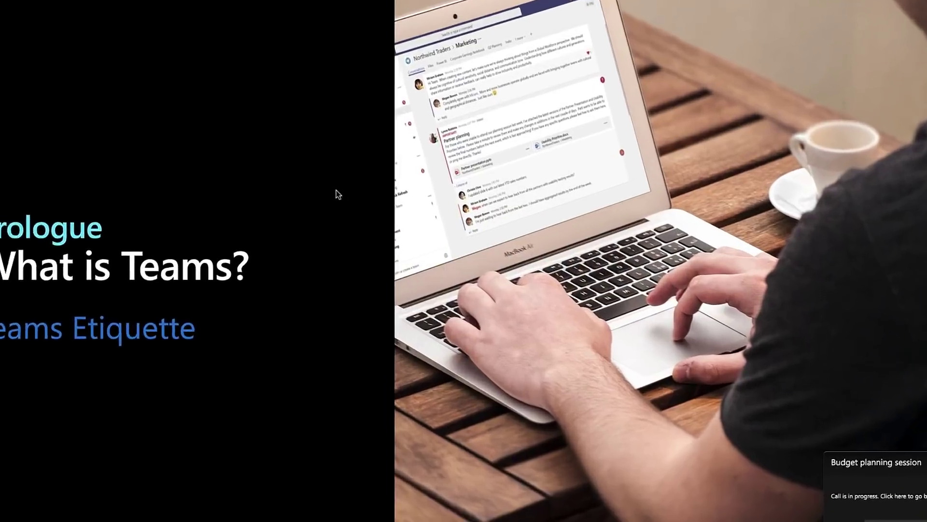
Switch the running show to Presenter View and advance one slide
right_click(367, 208)
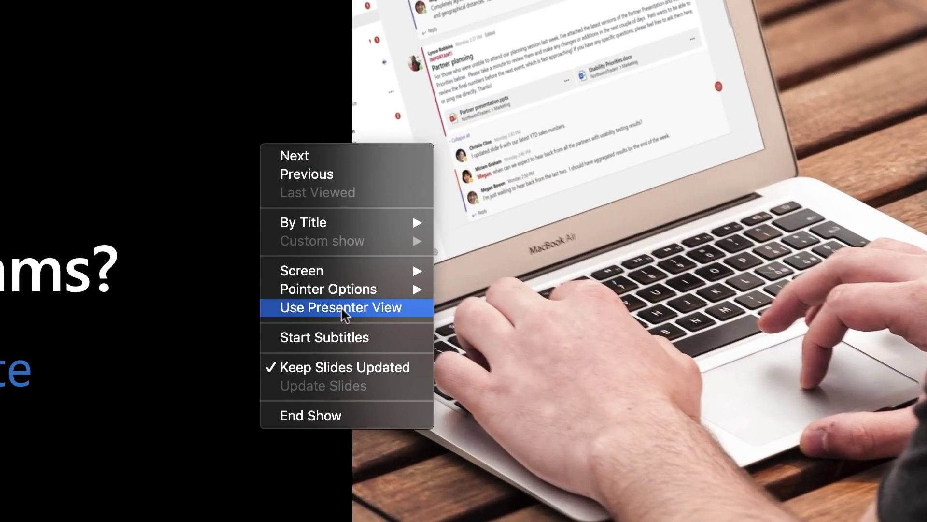
left_click(344, 309)
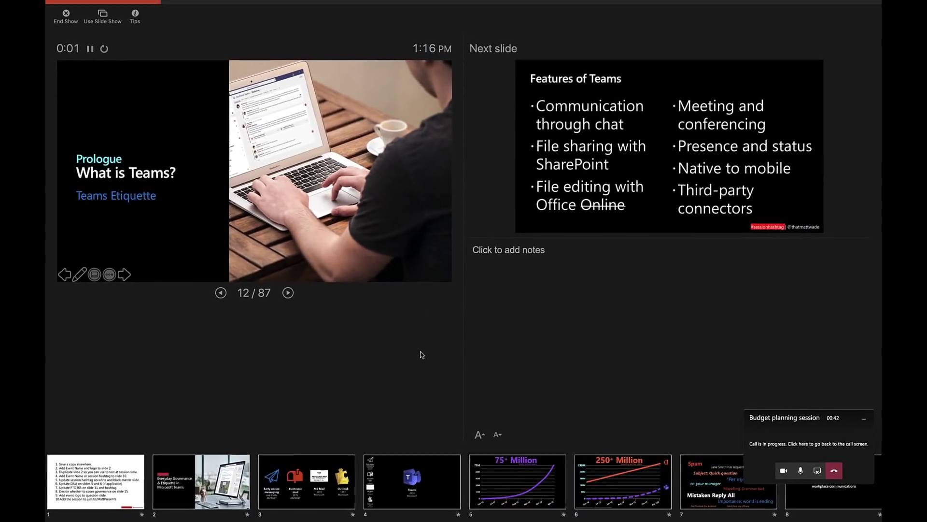
key("Right")
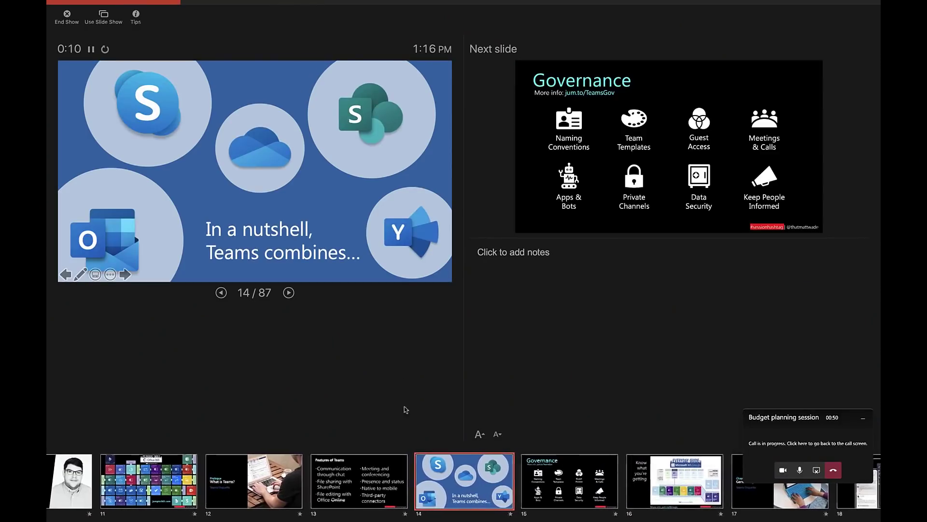
Jump to slide 18, enlarge the speaker notes two steps, then jump ahead to slide 20
scroll(590, 478, "right", 10)
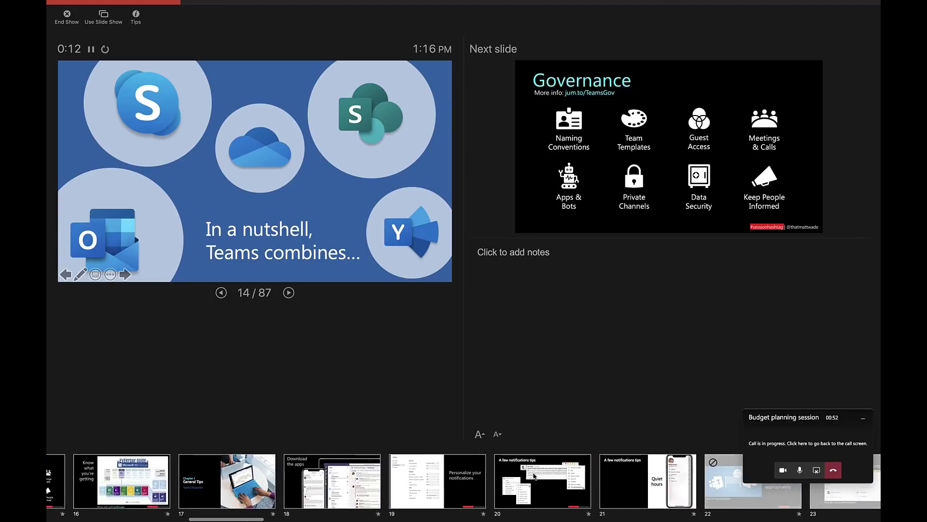
left_click(357, 476)
left_click(526, 263)
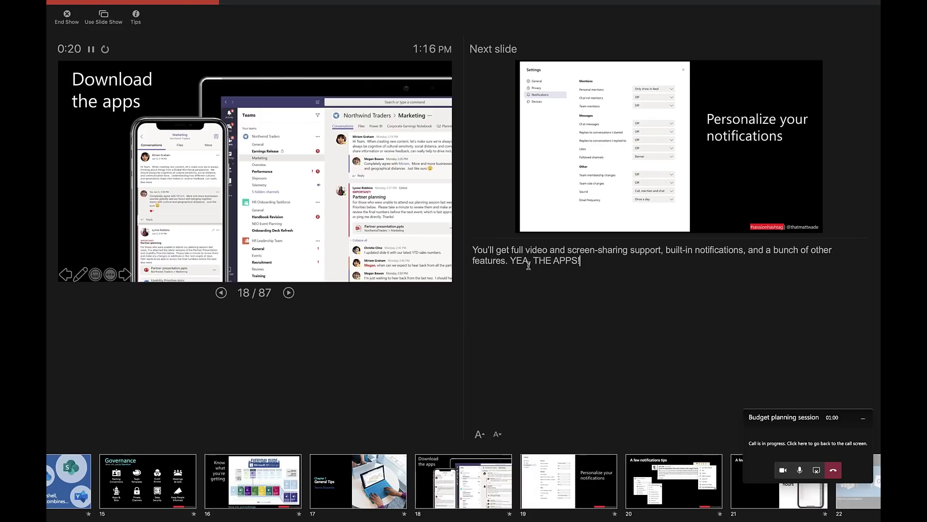
left_click(478, 434)
left_click(479, 434)
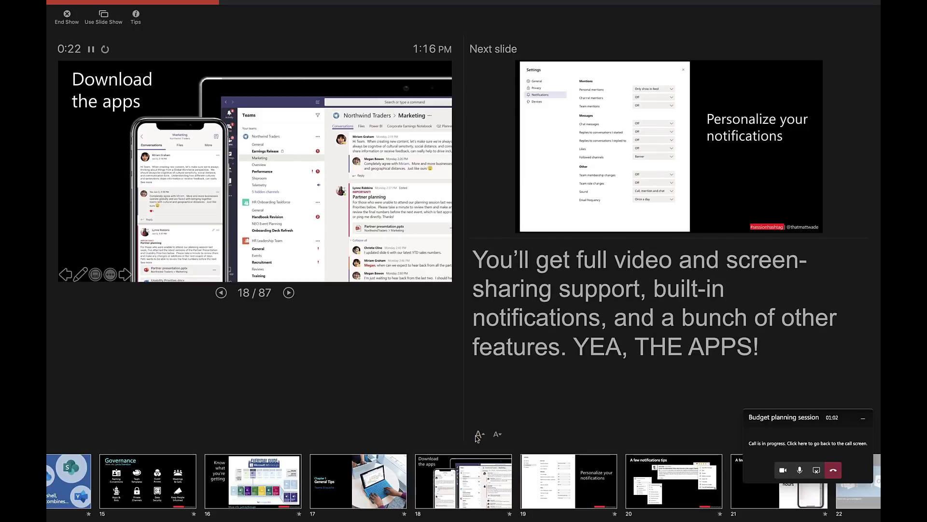
left_click(658, 478)
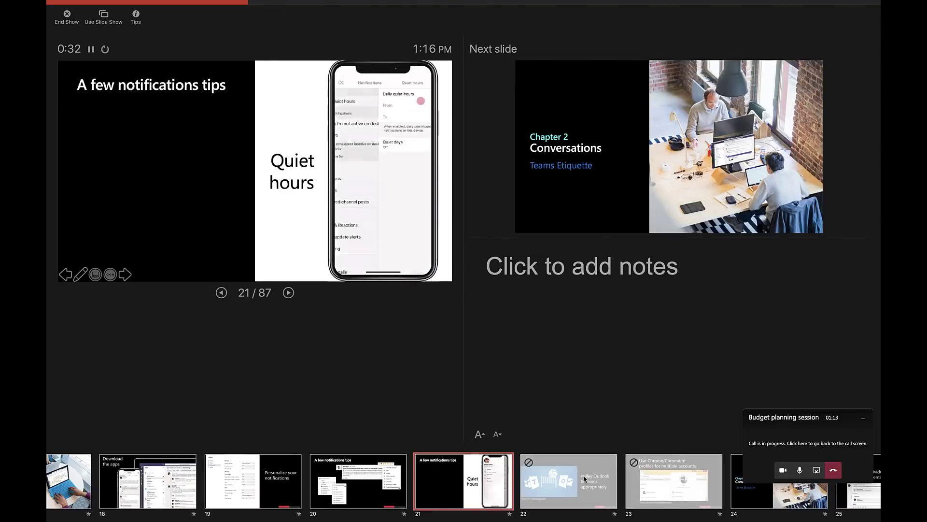
Switch from the presenter view to Safari and scroll down the Reddit home feed
key("super+Tab")
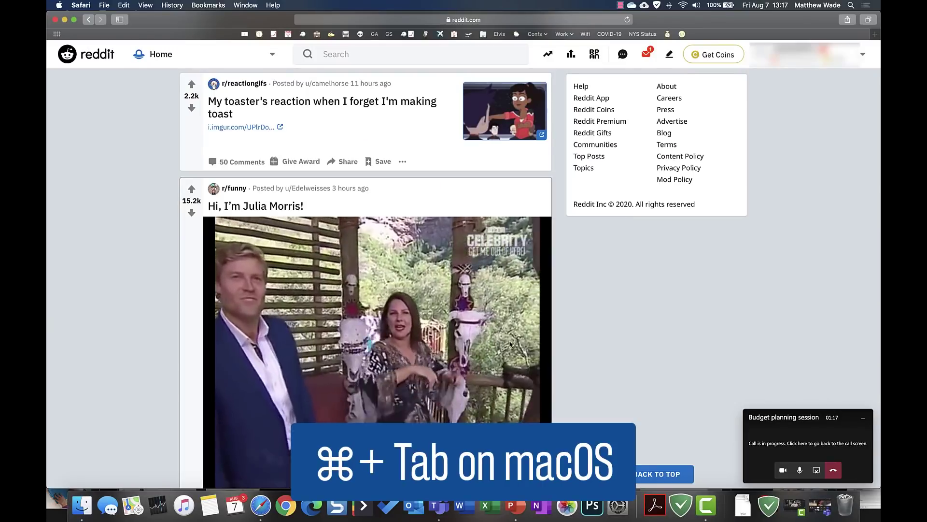
scroll(592, 344, "down", 10)
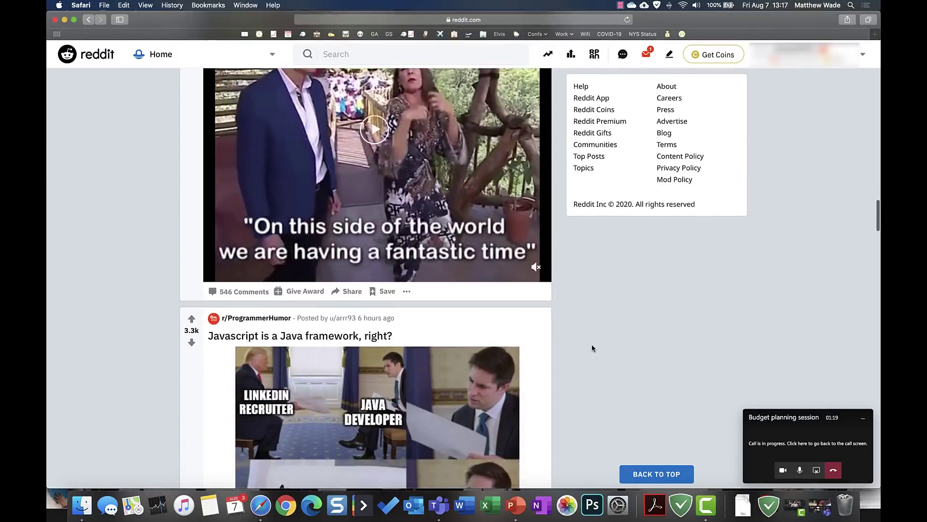
scroll(592, 344, "down", 8)
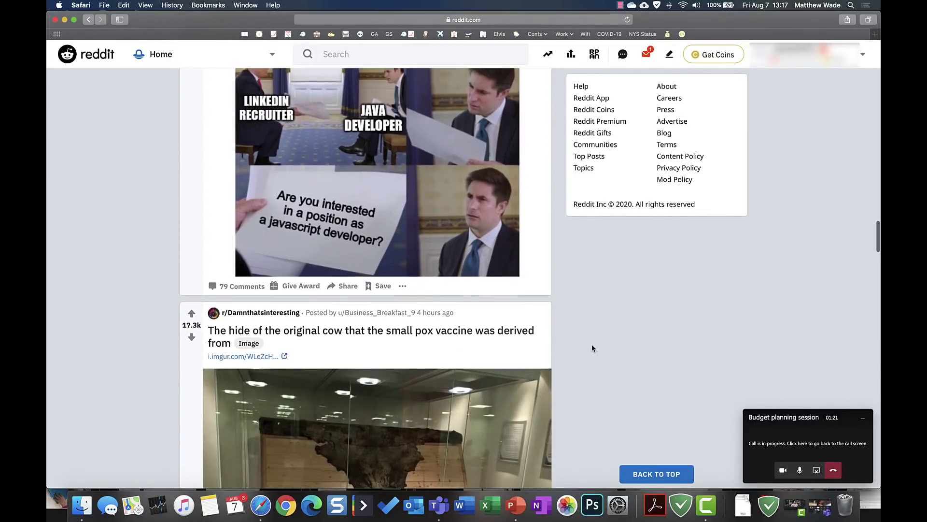
scroll(592, 344, "down", 9)
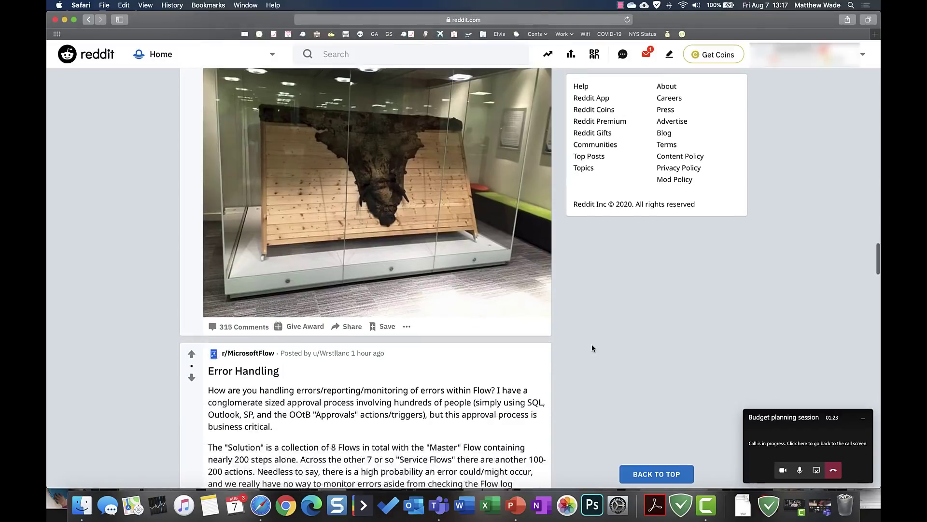